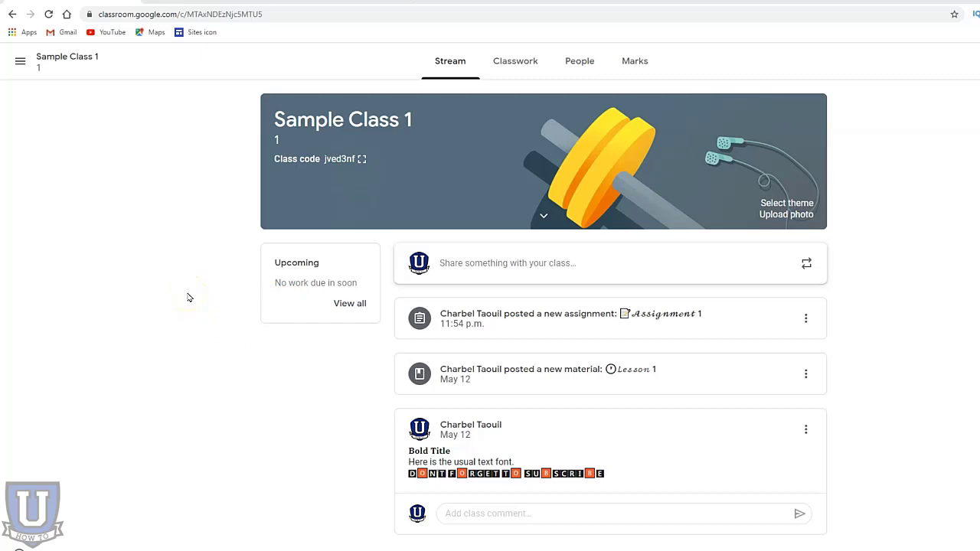
Return from Sample Class 1 to the list of classes and archive Sample Class 1
left_click(20, 62)
left_click(59, 62)
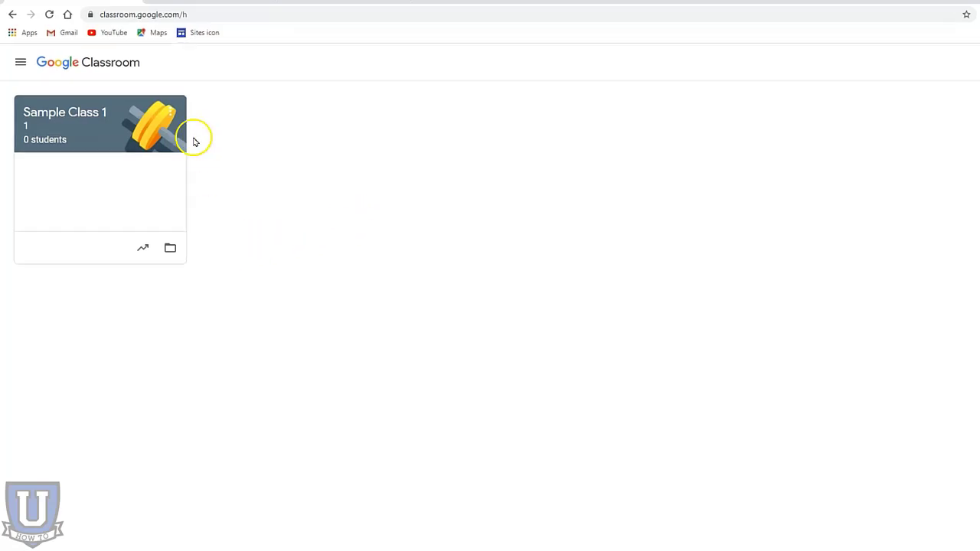
left_click(169, 112)
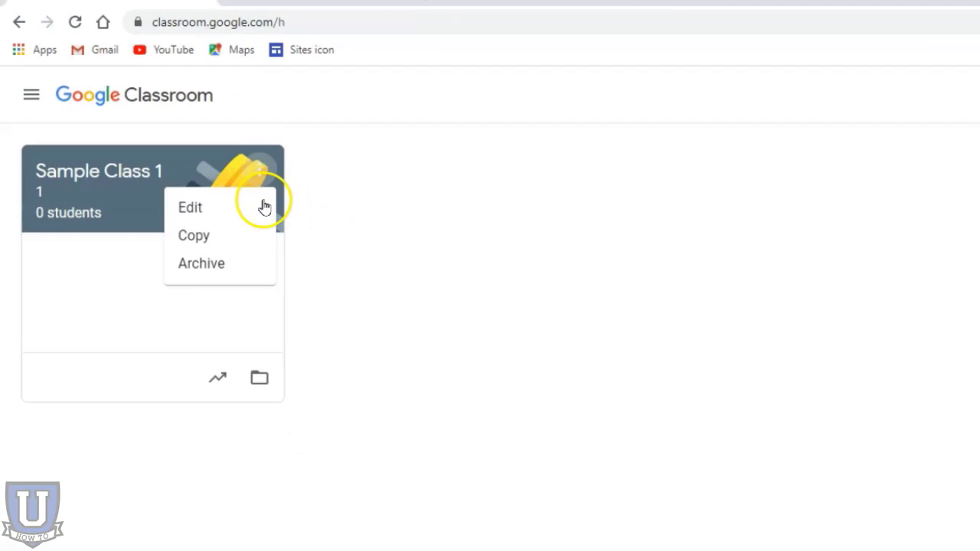
left_click(182, 241)
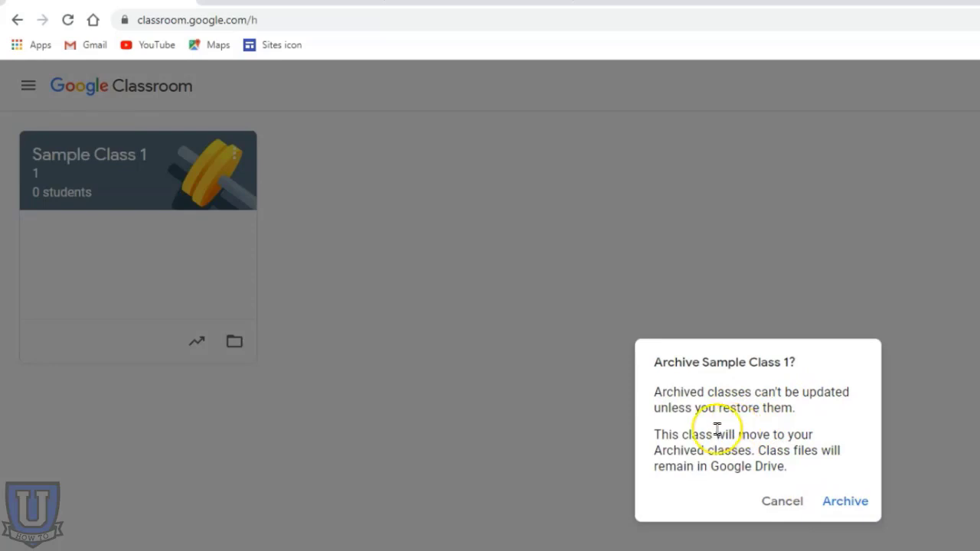
left_click(847, 503)
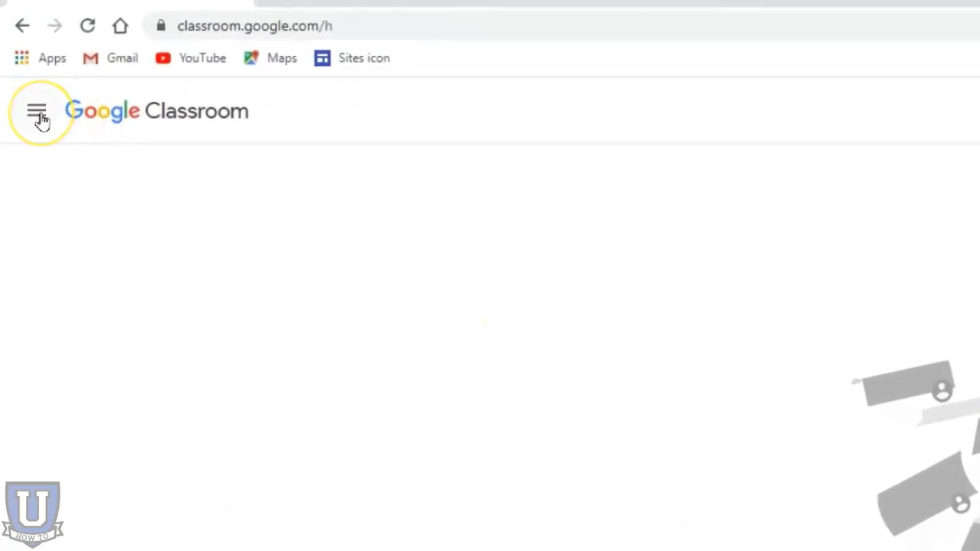
Go to the archived classes and restore Sample Class 1
left_click(40, 115)
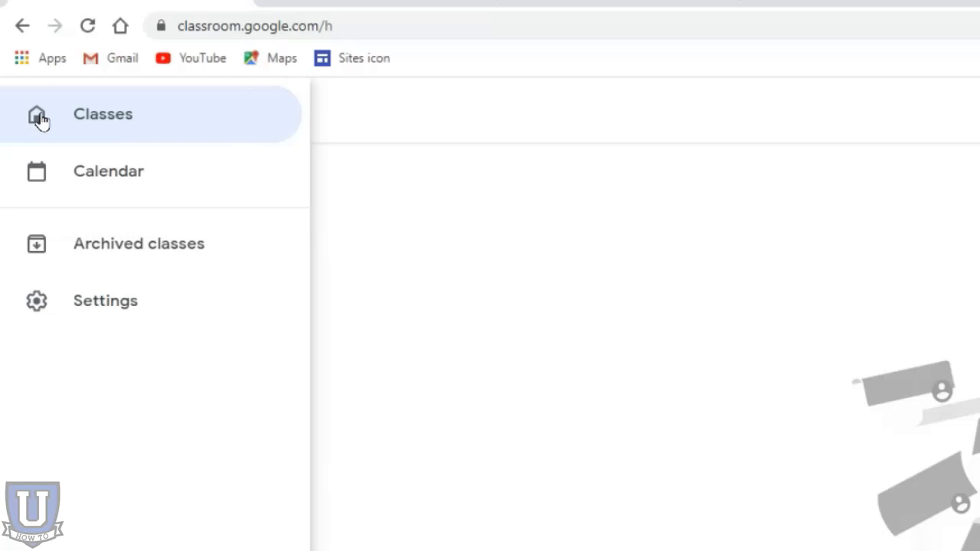
left_click(120, 256)
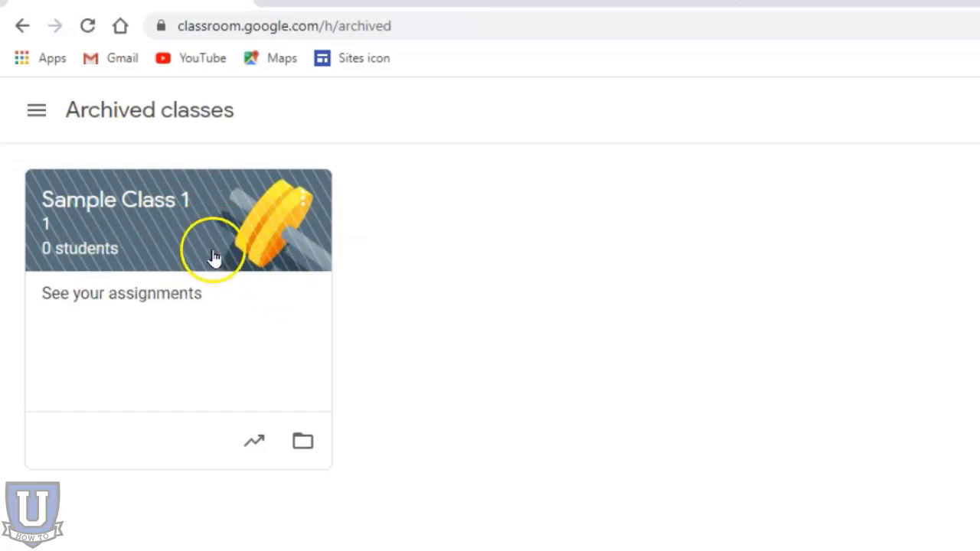
left_click(307, 203)
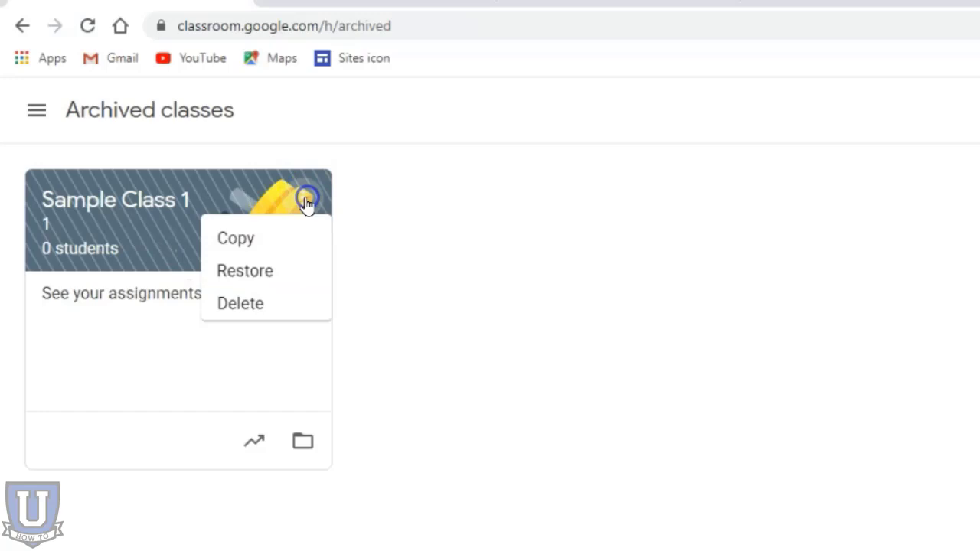
left_click(239, 277)
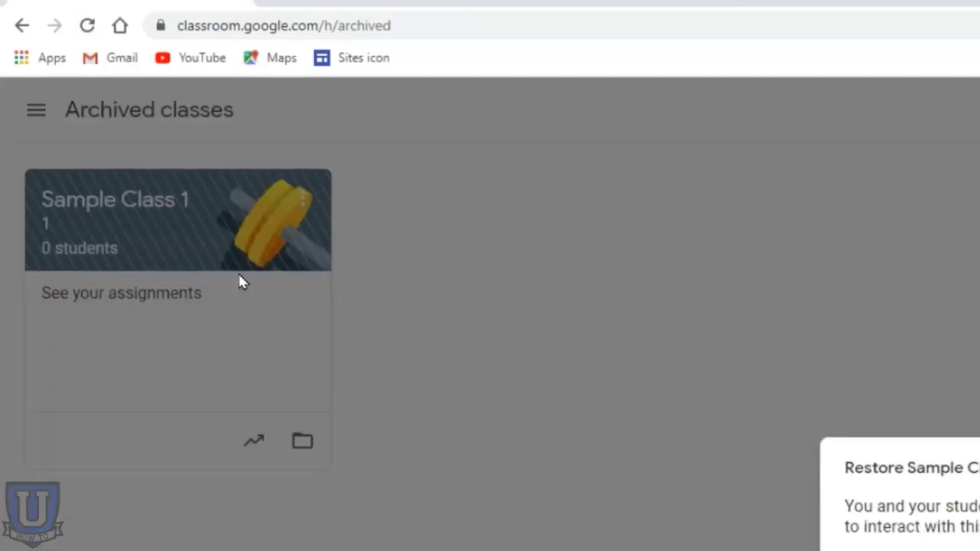
left_click(916, 515)
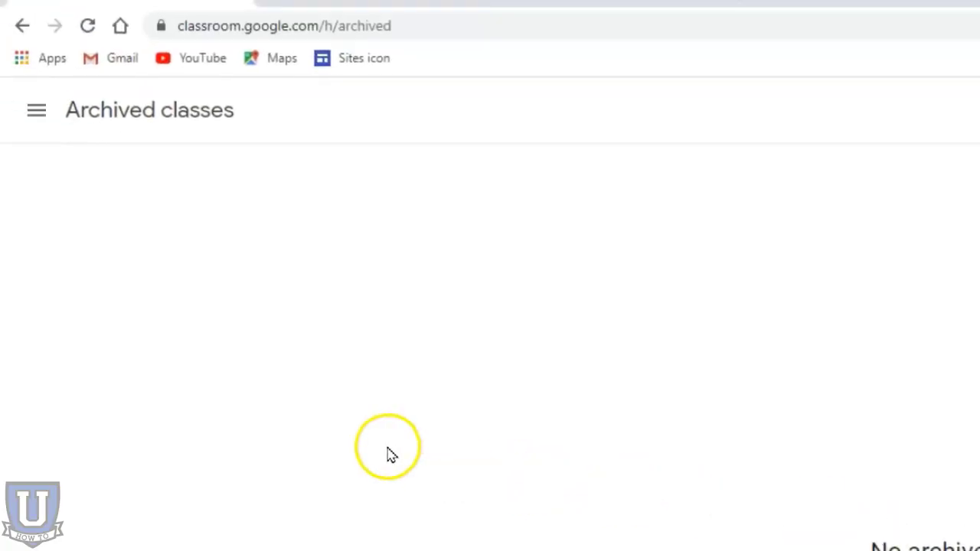
Go back to the active classes and archive Sample Class 1 again
left_click(36, 109)
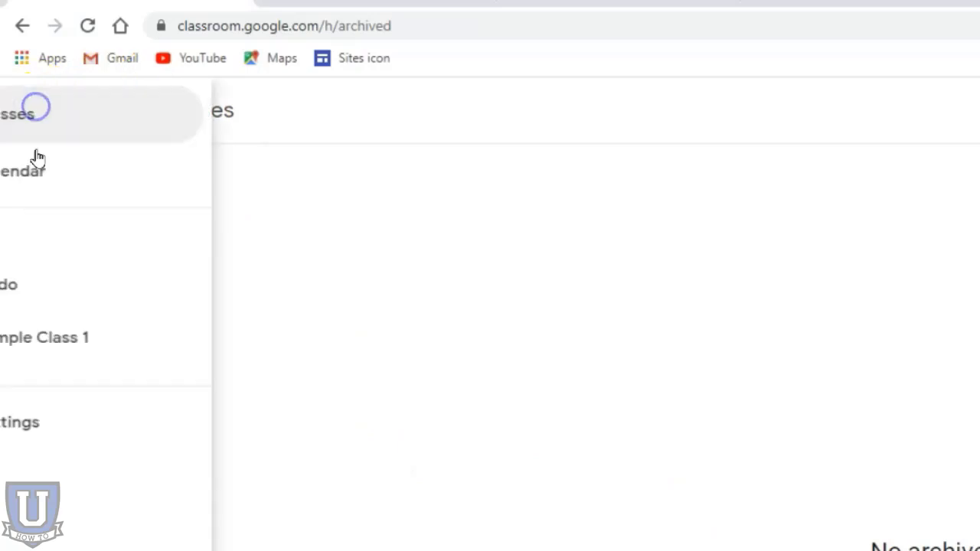
left_click(89, 135)
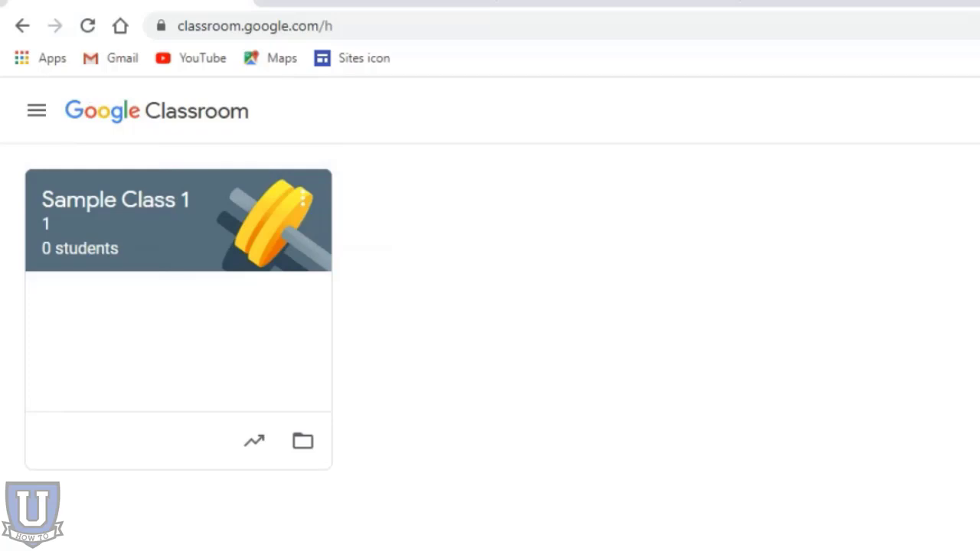
left_click(306, 207)
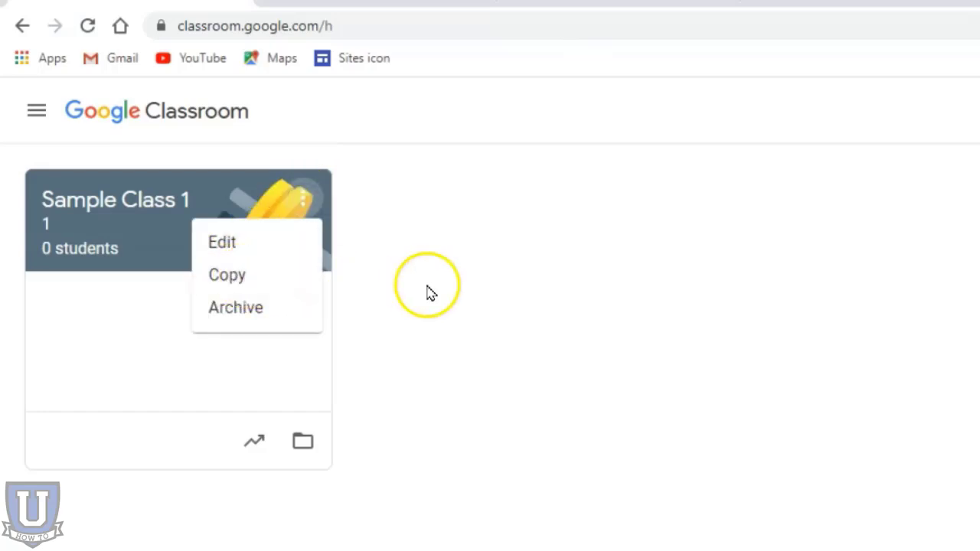
left_click(233, 310)
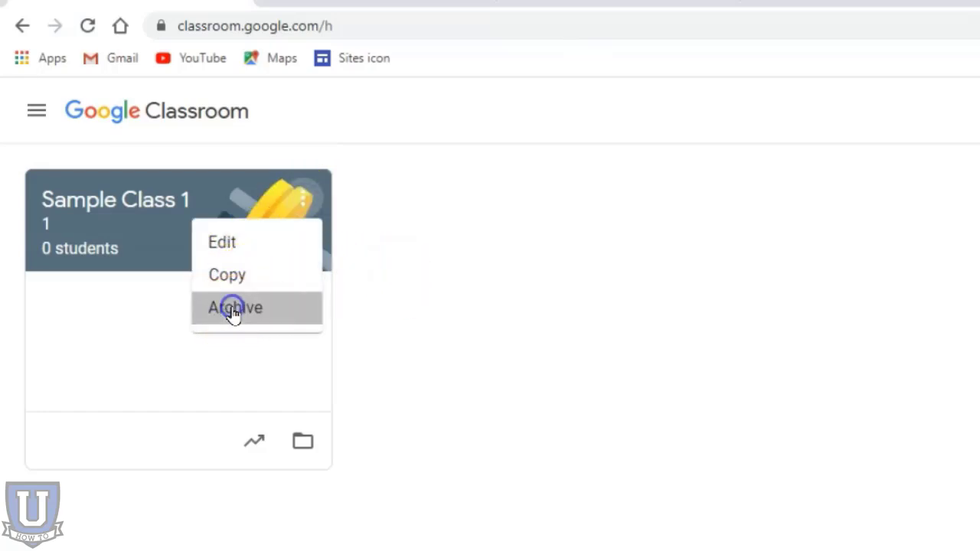
left_click(925, 540)
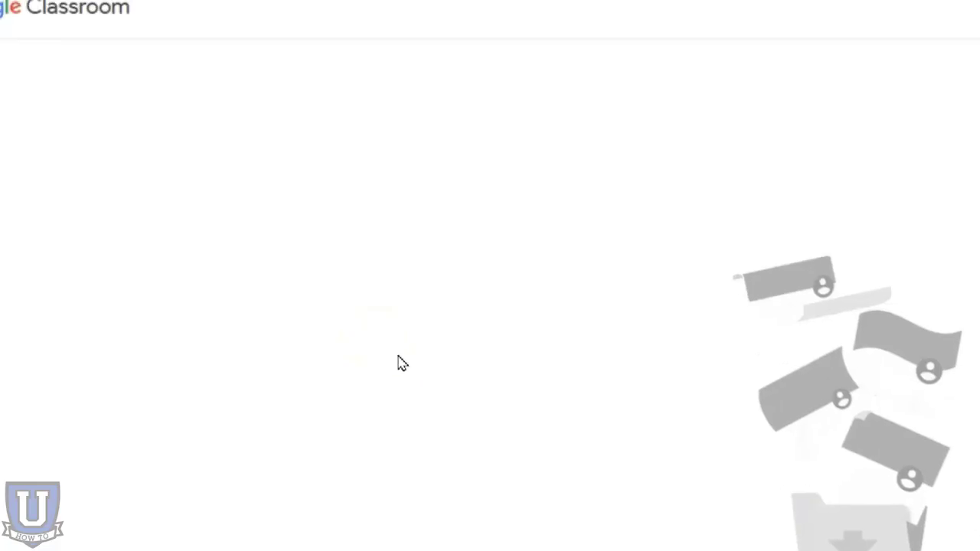
Go to the archived classes and start making a copy of Sample Class 1
left_click(35, 115)
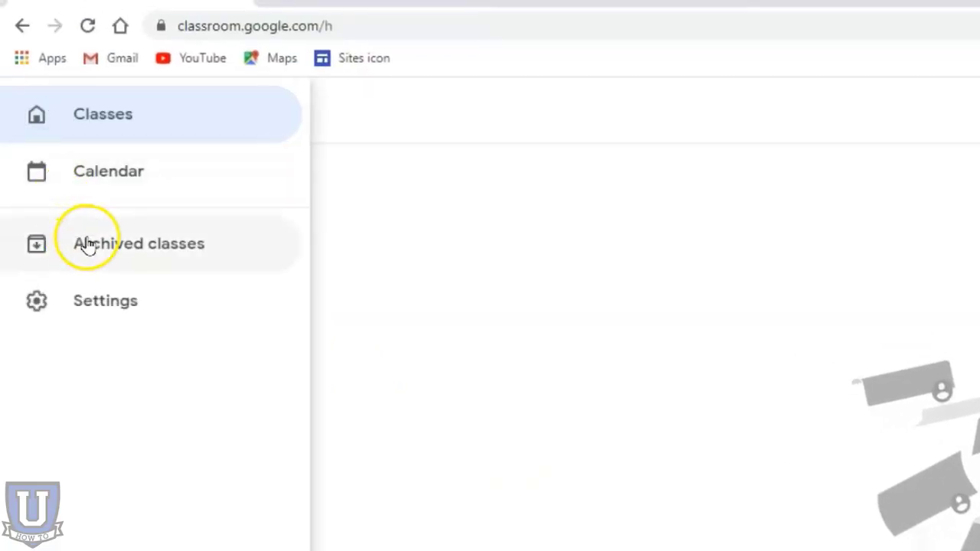
left_click(88, 243)
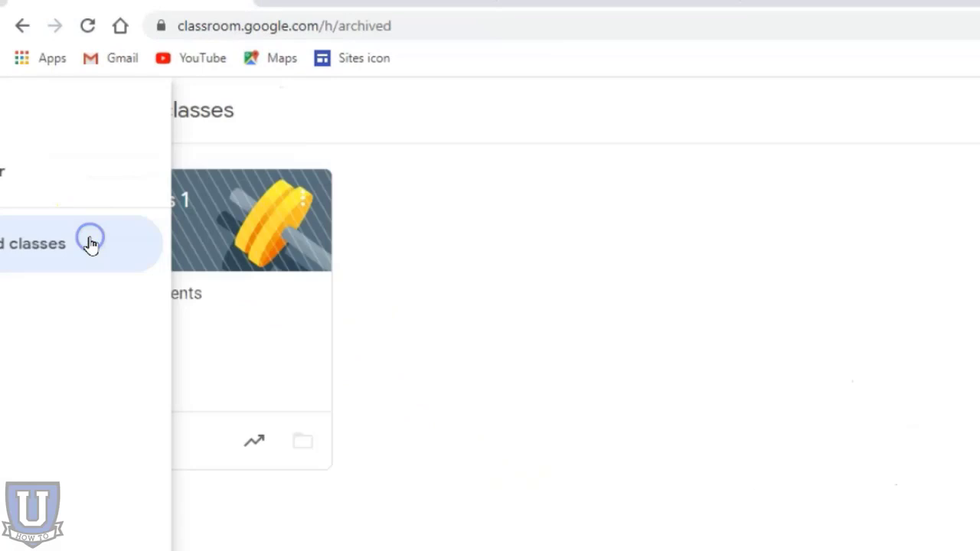
left_click(308, 205)
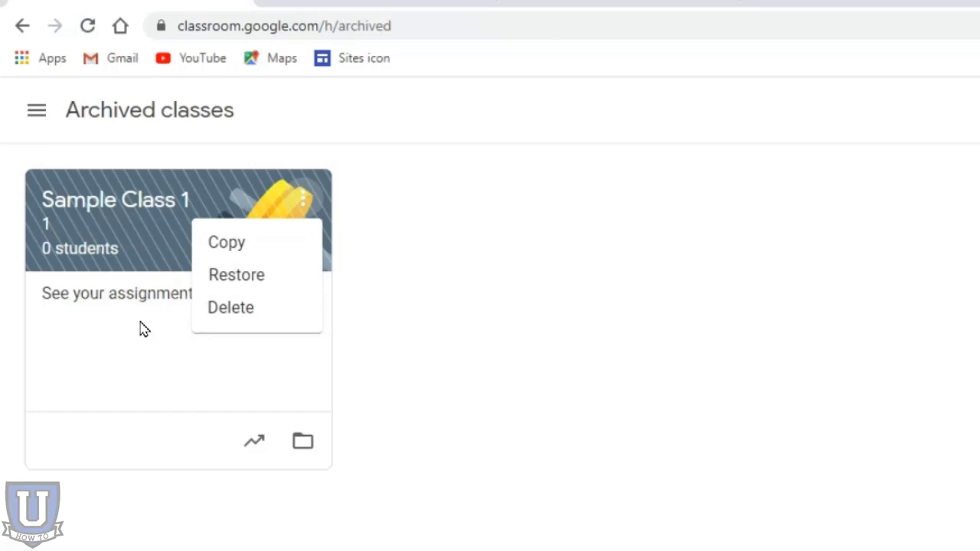
left_click(138, 276)
left_click(205, 277)
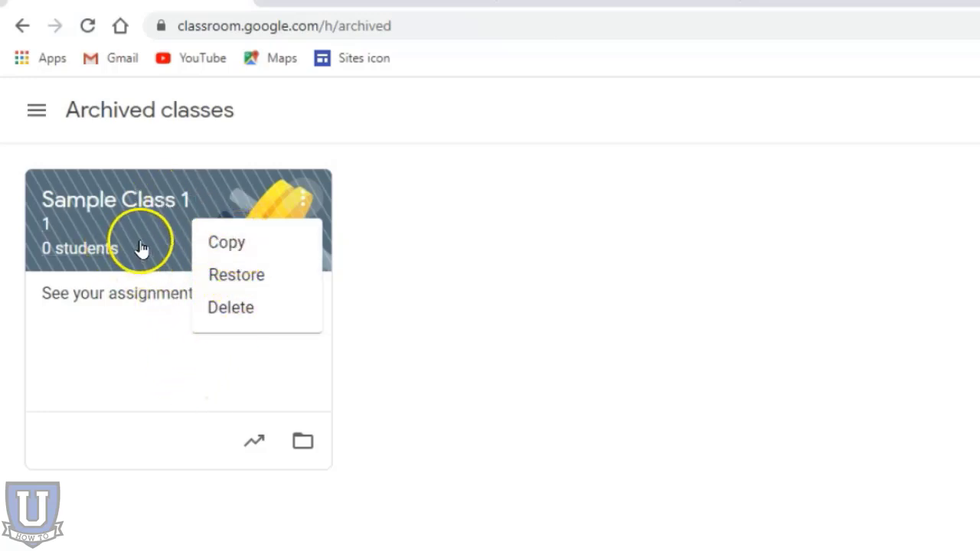
left_click(231, 245)
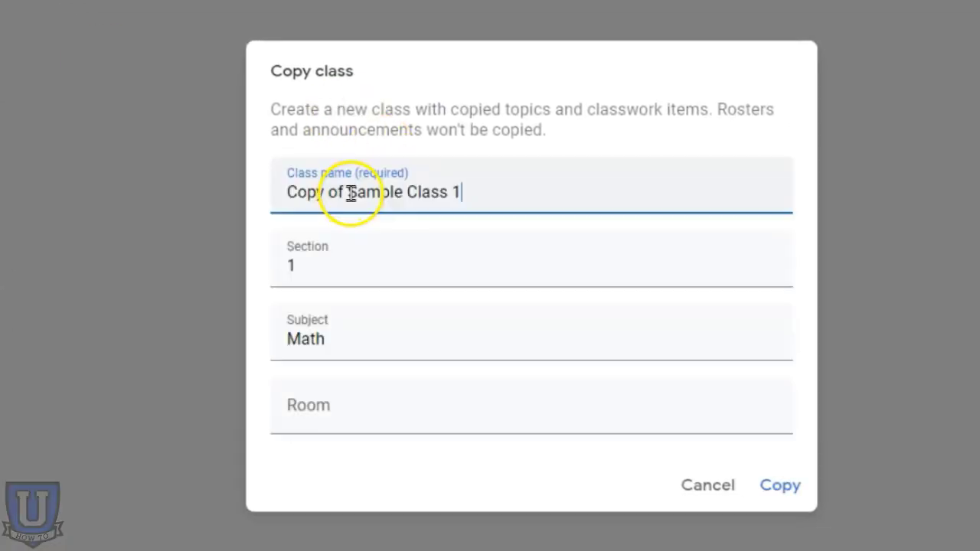
Name the copied class Sample Class 2, set its section to 2, and create the copy
left_click_drag(348, 193, 260, 201)
key("BackSpace")
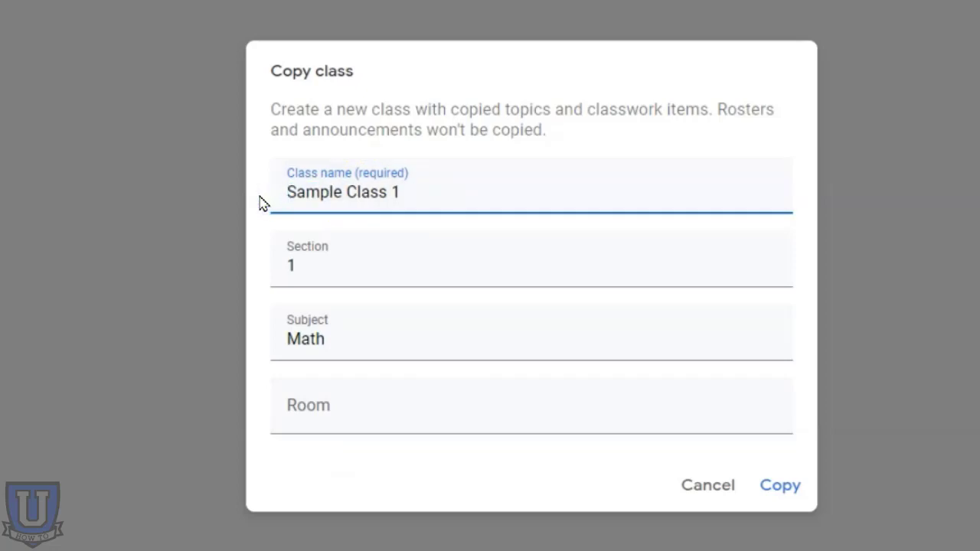
left_click(403, 191)
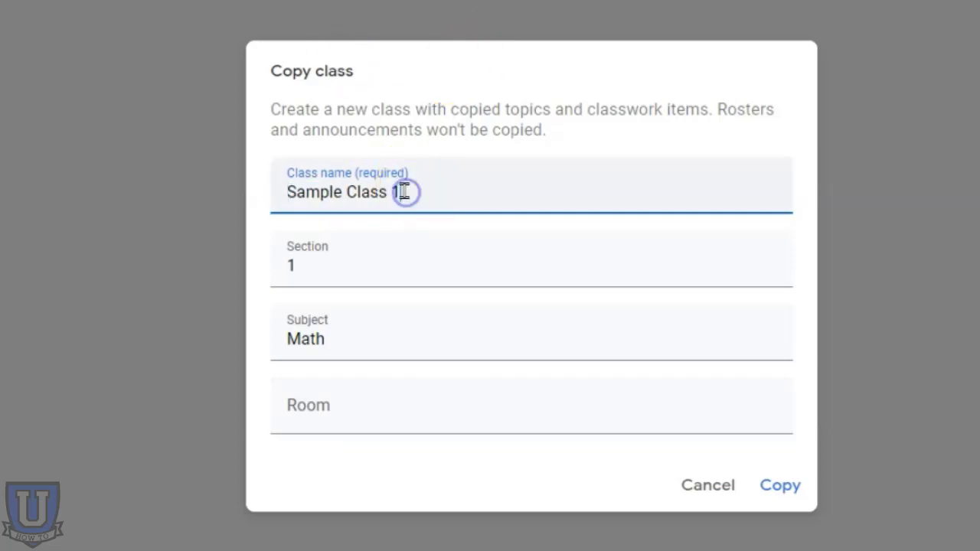
type("2")
left_click(314, 272)
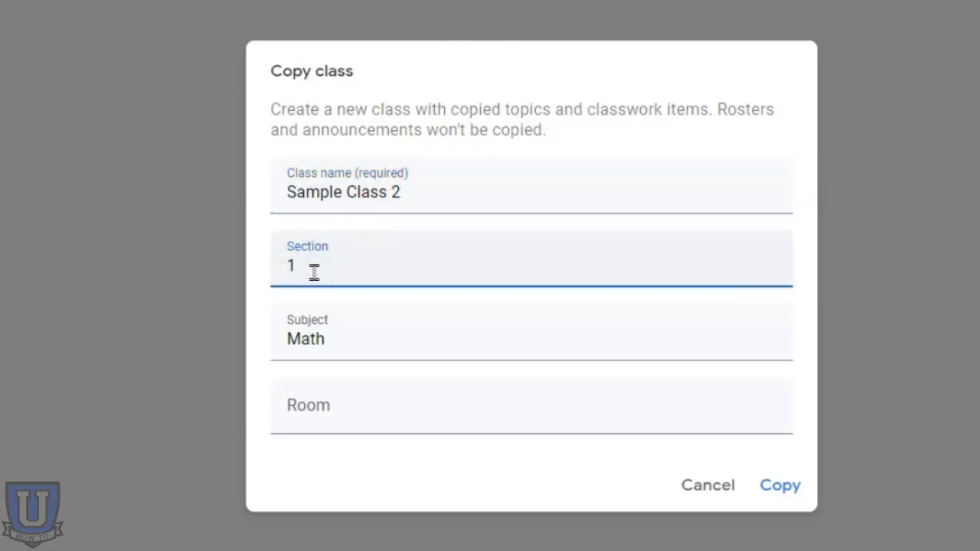
left_click(237, 307)
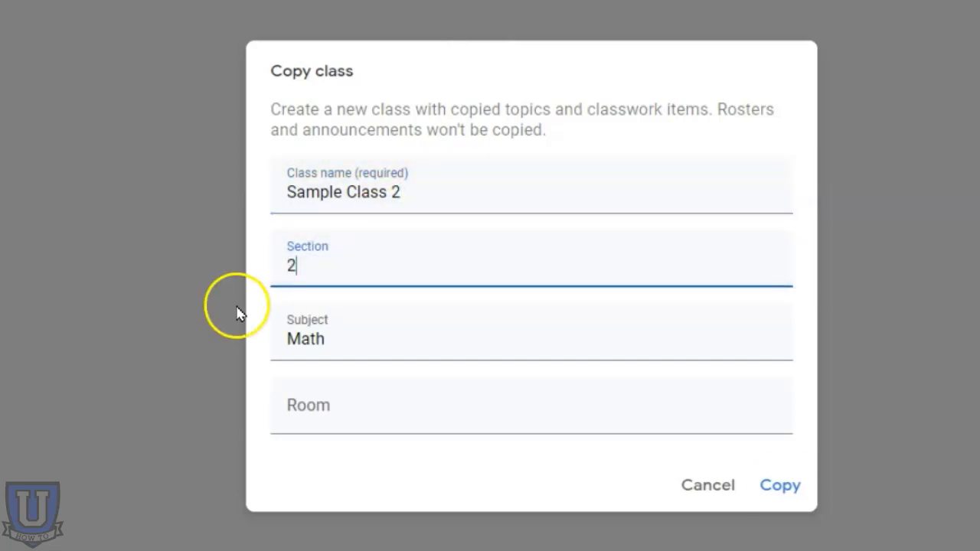
left_click(782, 485)
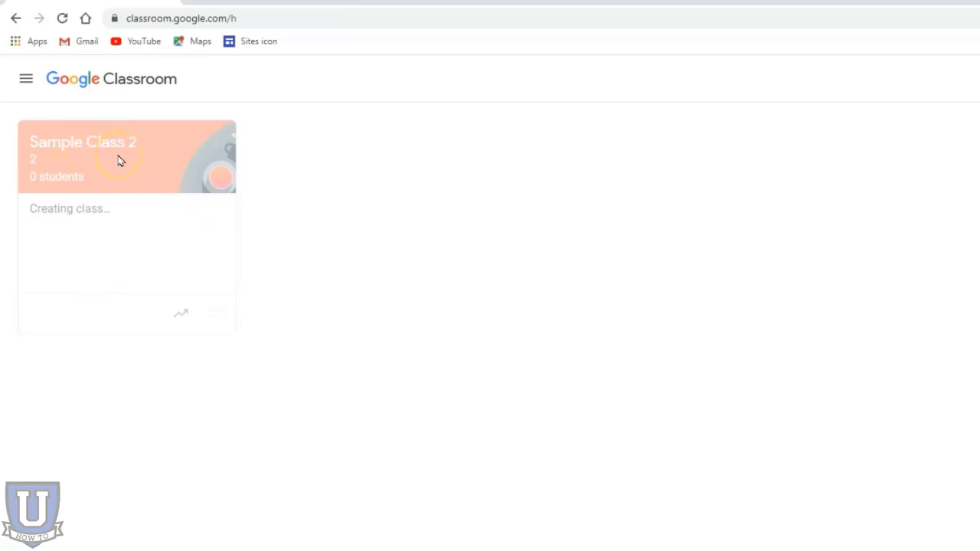
Restore the original Sample Class 1 from the archived classes
left_click(26, 79)
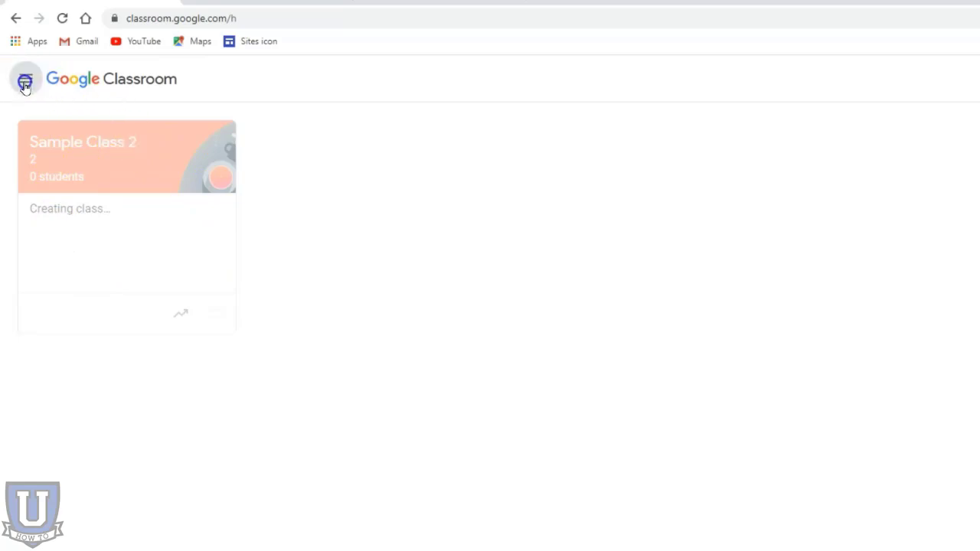
left_click(84, 176)
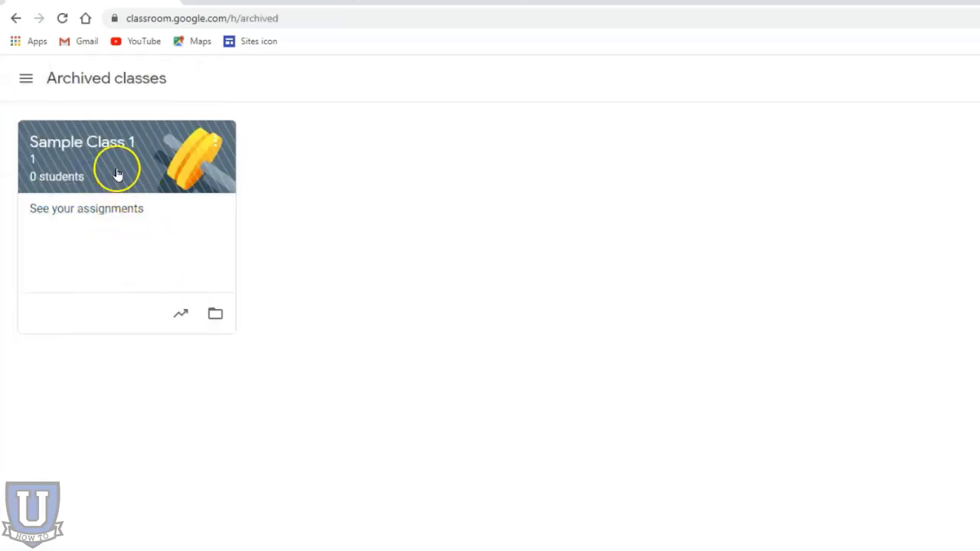
left_click(220, 142)
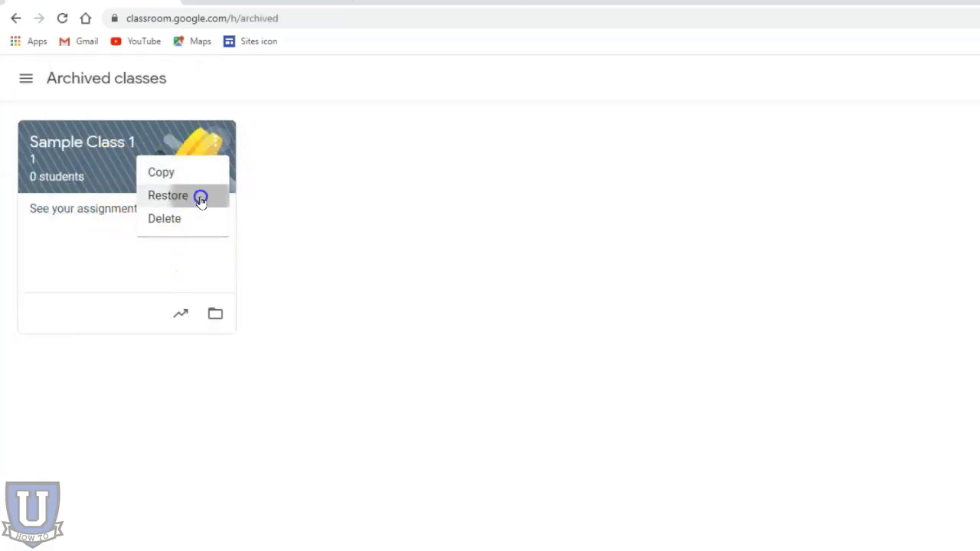
left_click(200, 195)
left_click(776, 460)
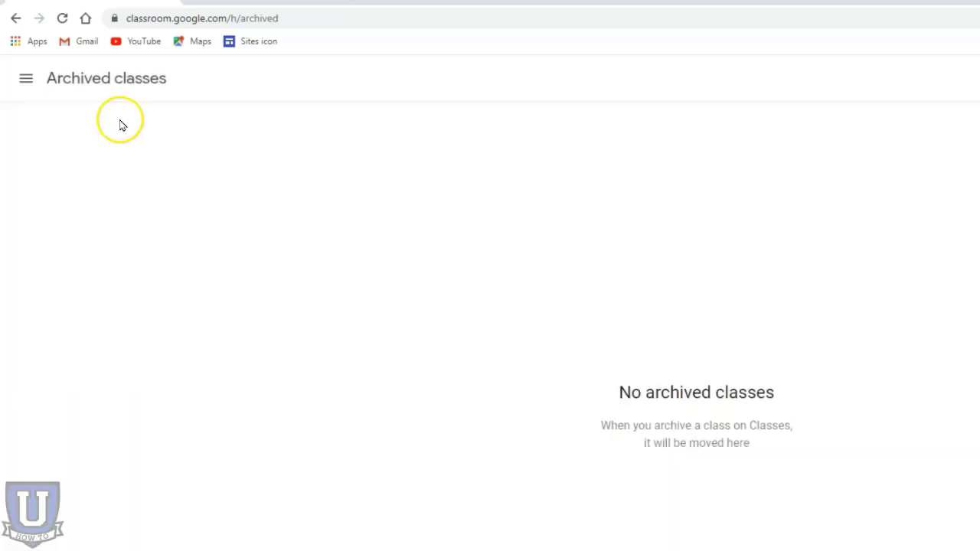
Return to the list of active classes and open Sample Class 1
left_click(27, 81)
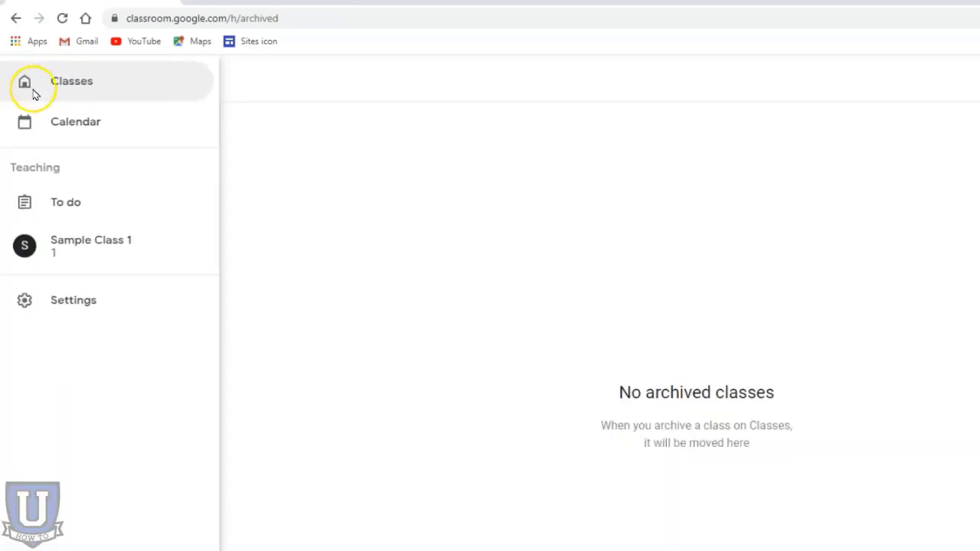
left_click(85, 88)
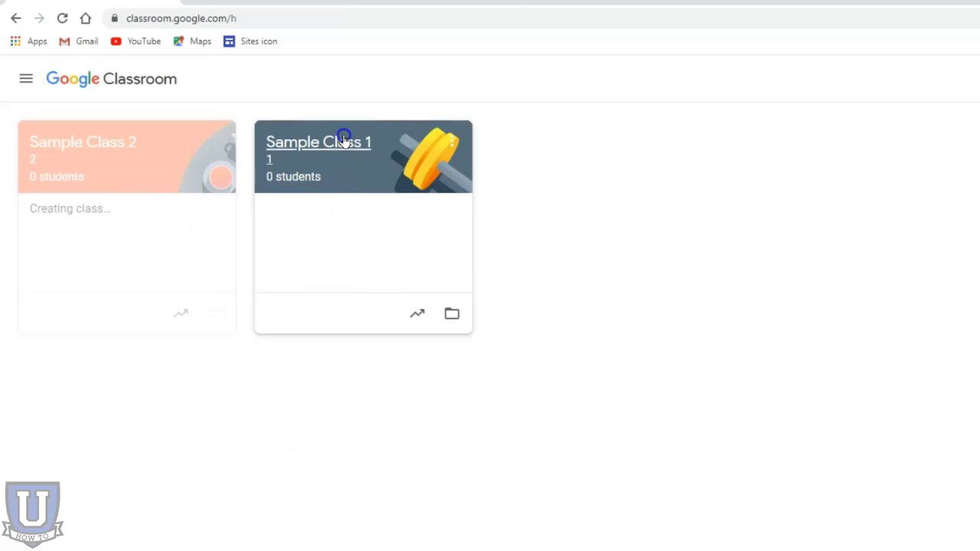
left_click(84, 141)
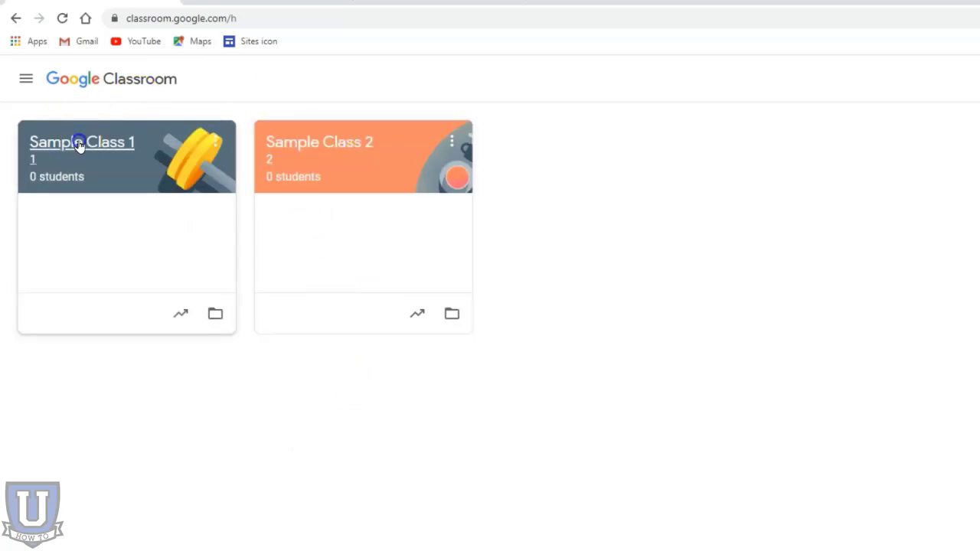
left_click(318, 148)
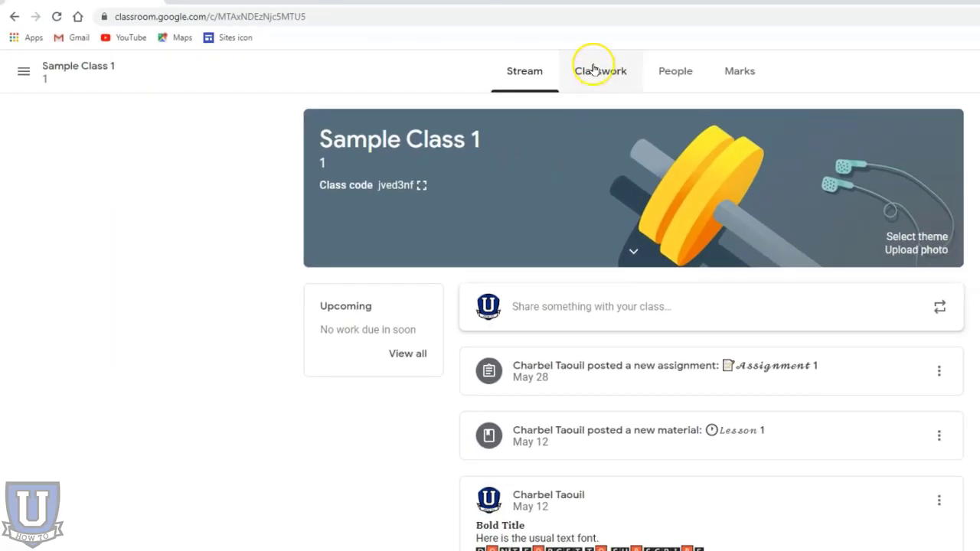
View the classwork of Sample Class 1 and expand the details of Lesson 1 and Assignment 1
left_click(603, 75)
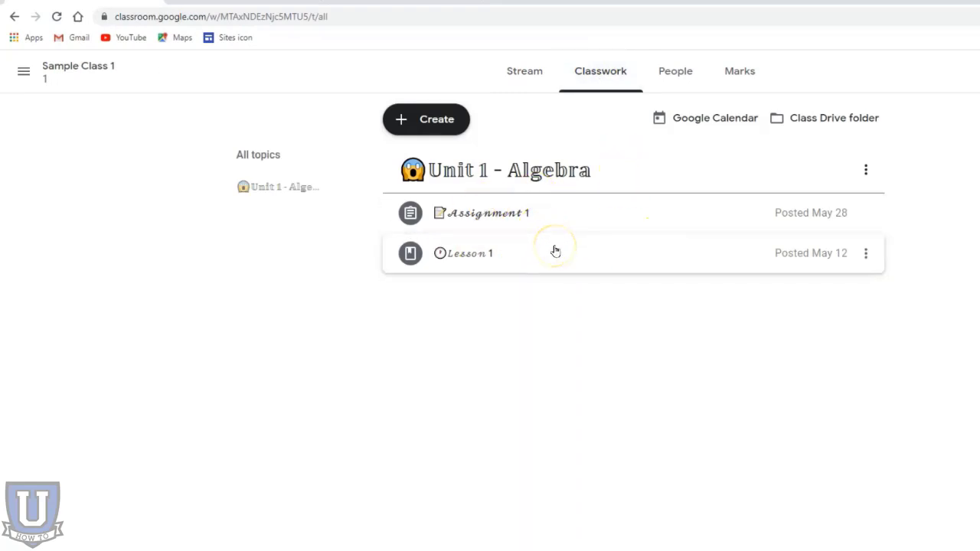
left_click(493, 255)
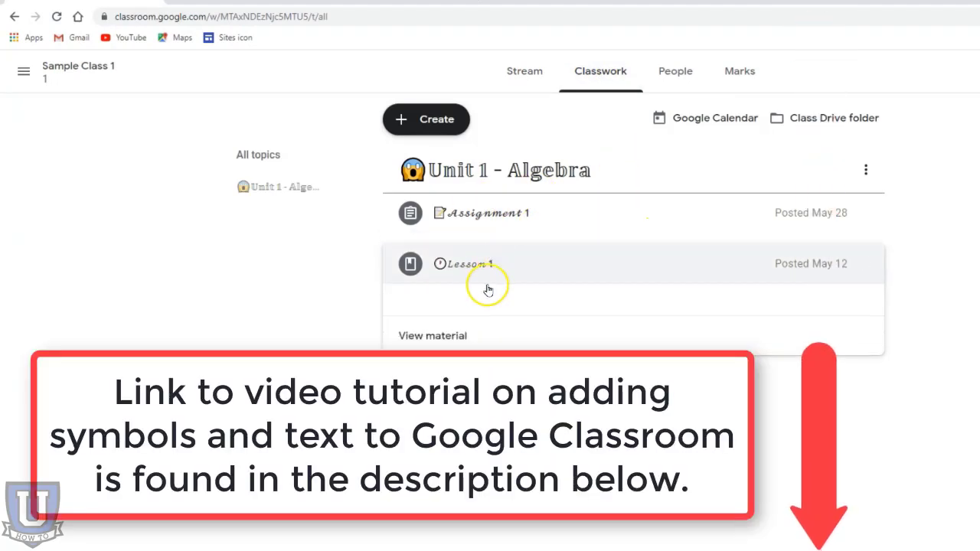
left_click(477, 212)
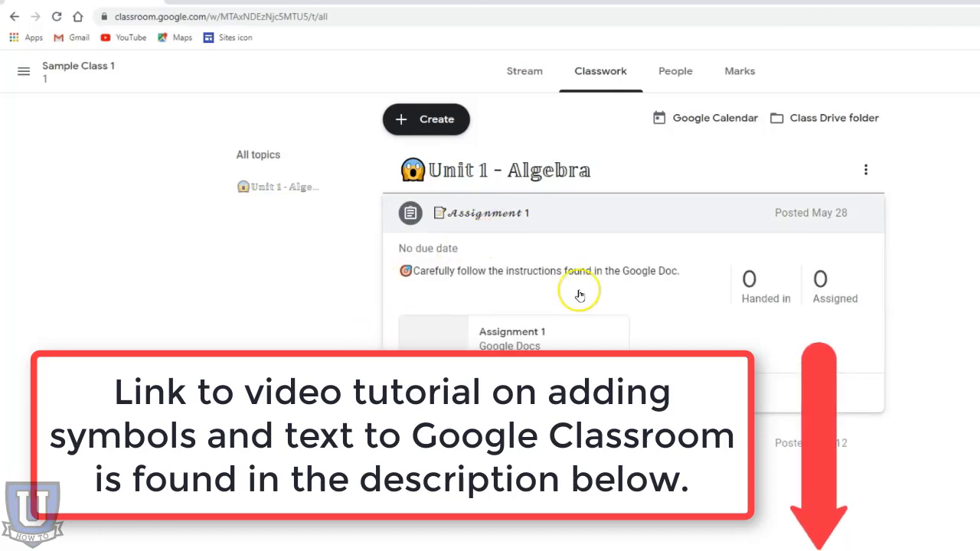
Collapse the Assignment 1 details, then switch to Sample Class 2 and dismiss its introductory announcements tip
left_click(461, 212)
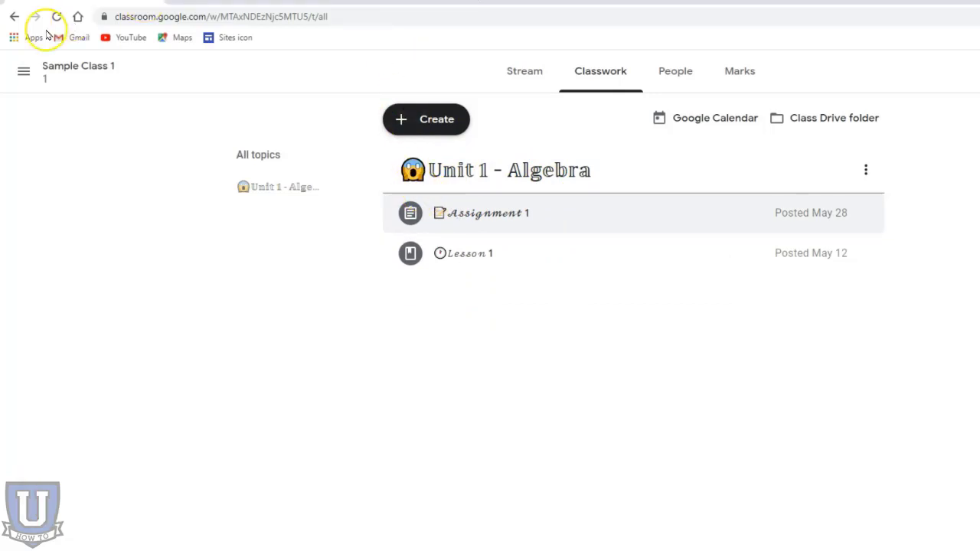
left_click(15, 70)
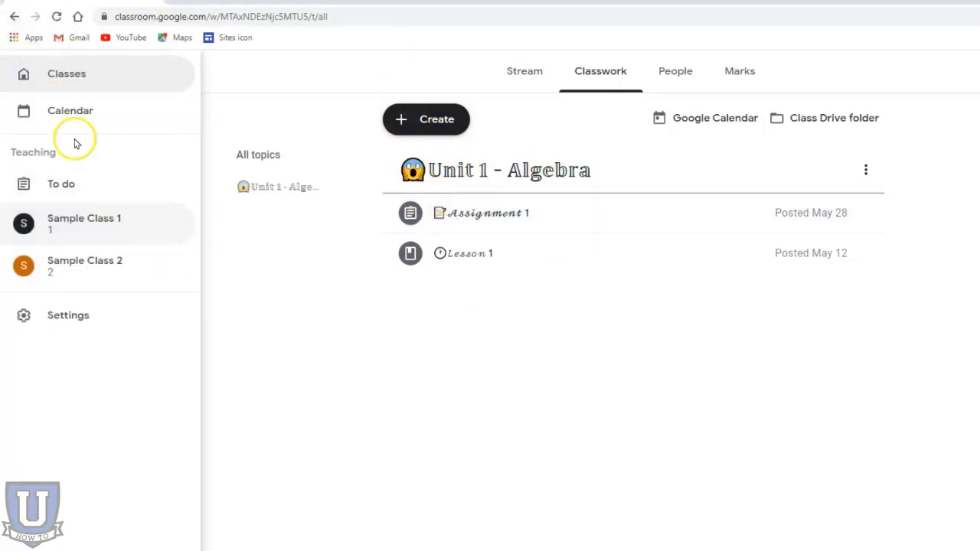
left_click(86, 264)
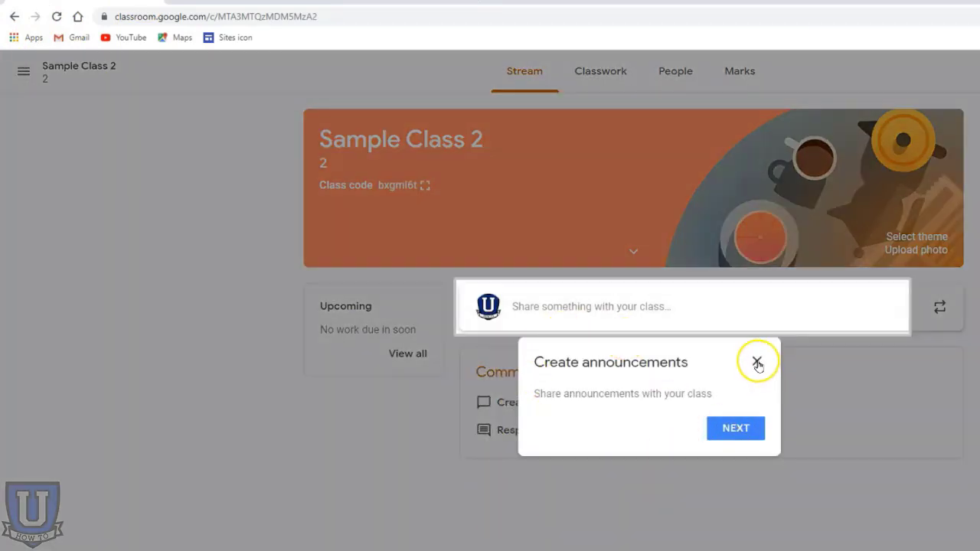
left_click(755, 363)
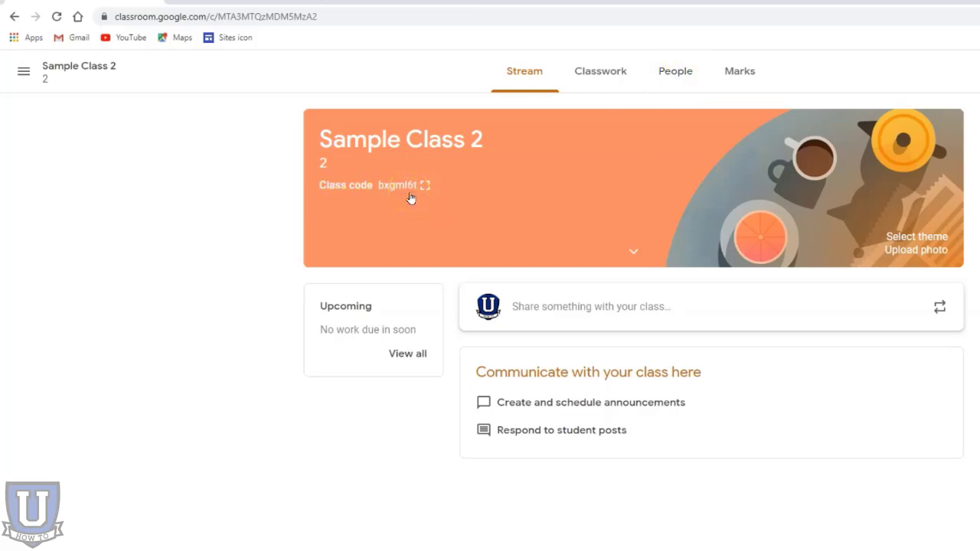
View the classwork of Sample Class 2 and post the draft Lesson 1 material from Unit 1 - Algebra
left_click(604, 71)
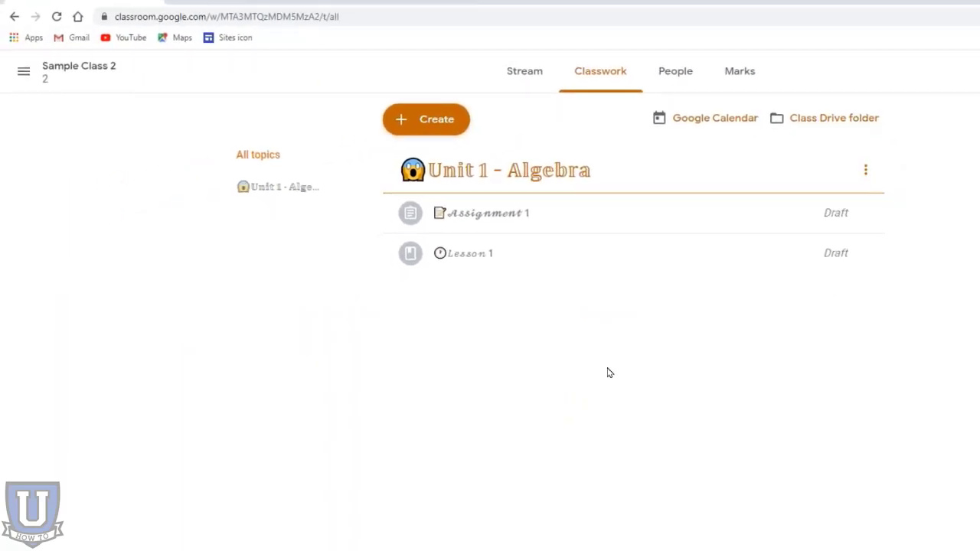
left_click(831, 254)
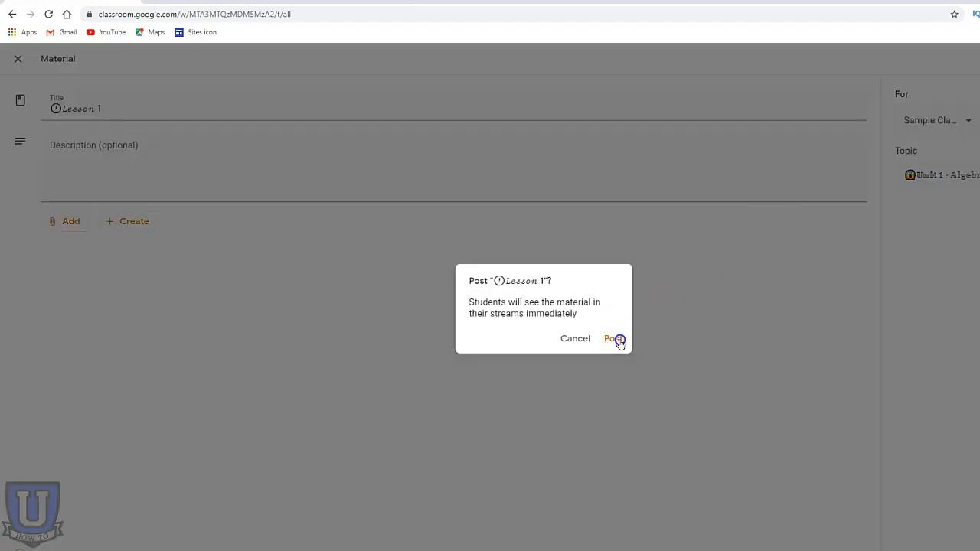
left_click(619, 340)
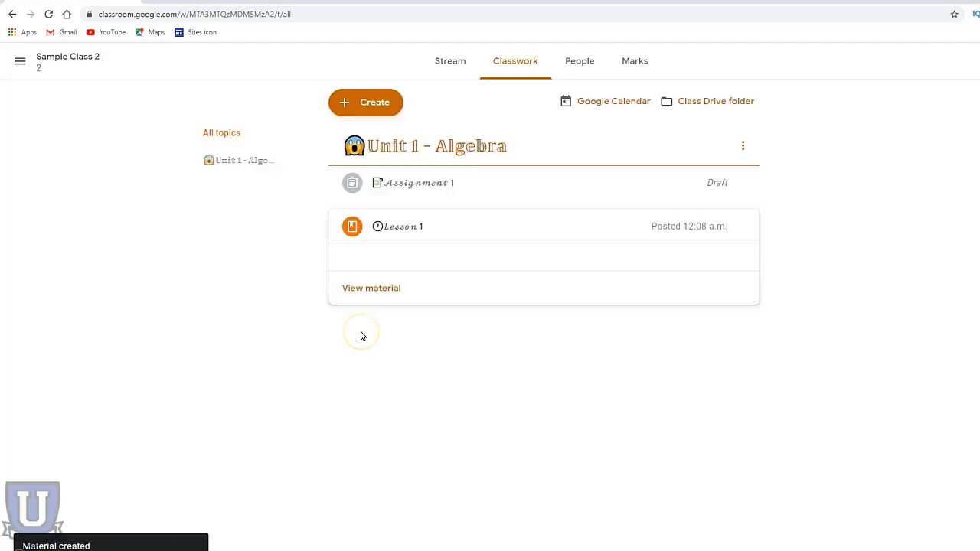